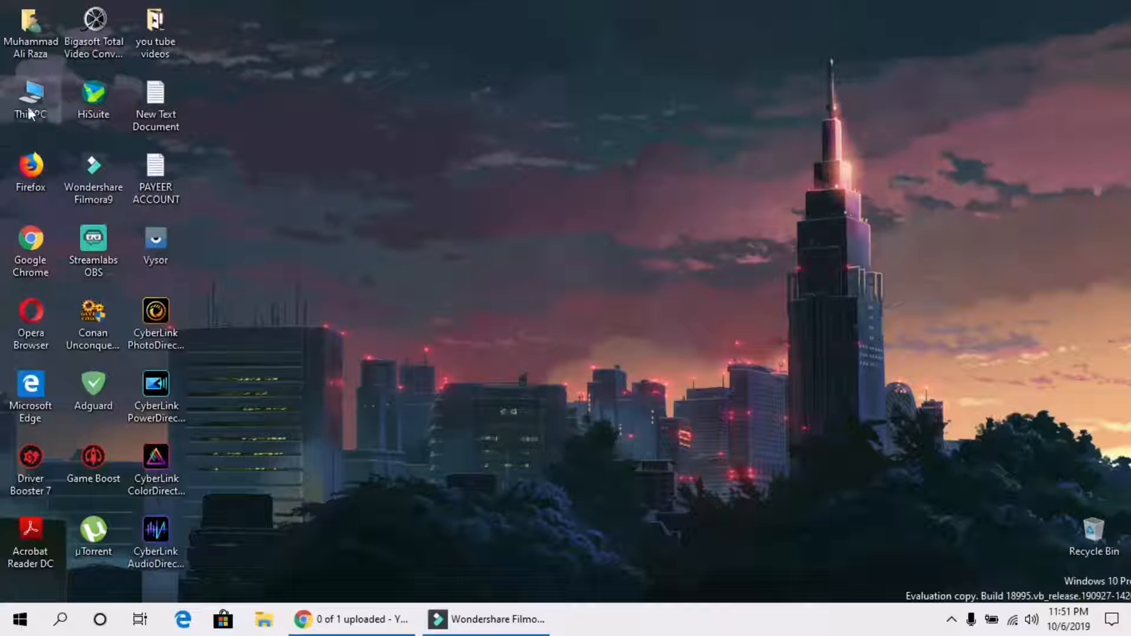
# View the computer's drives in This PC, close the window and refresh the desktop.
pyautogui.doubleClick(28, 104)
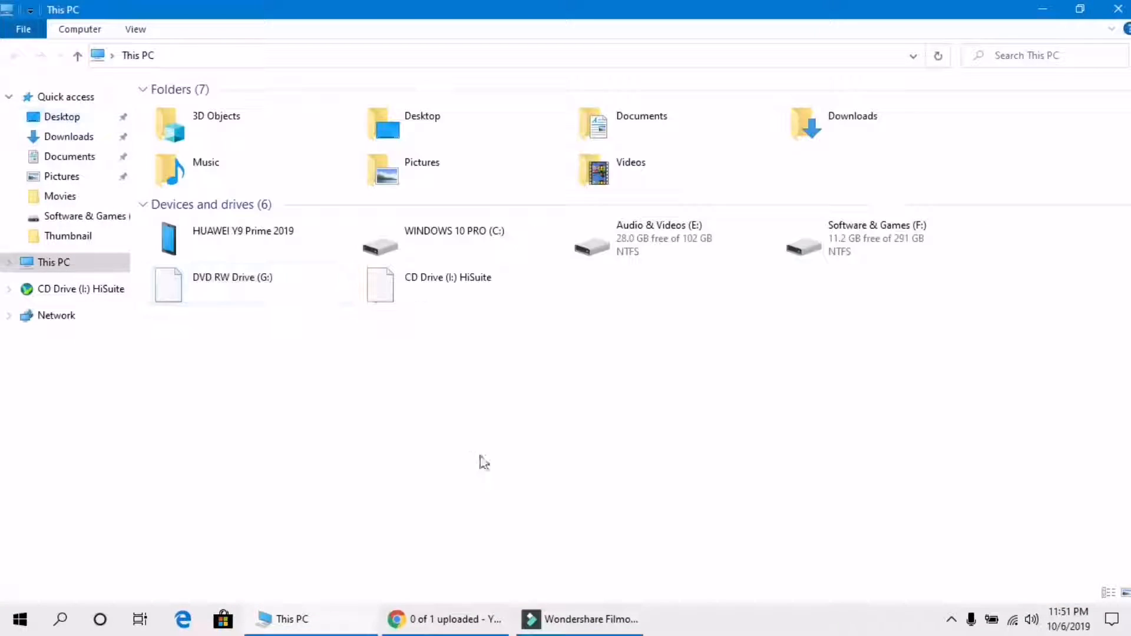
pyautogui.click(654, 253)
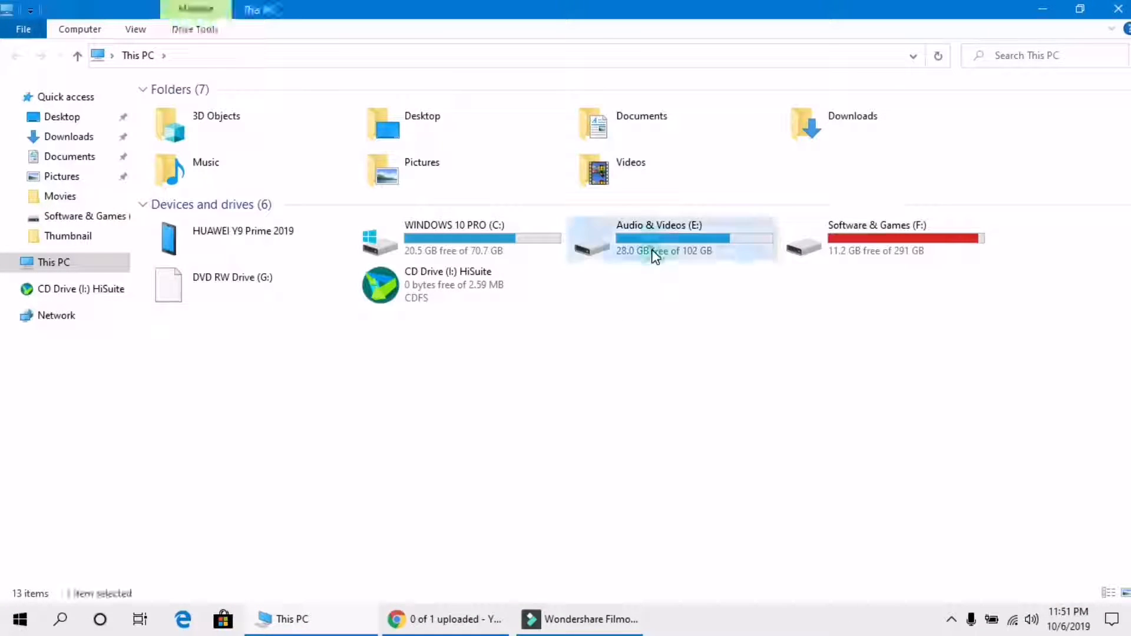
pyautogui.click(640, 313)
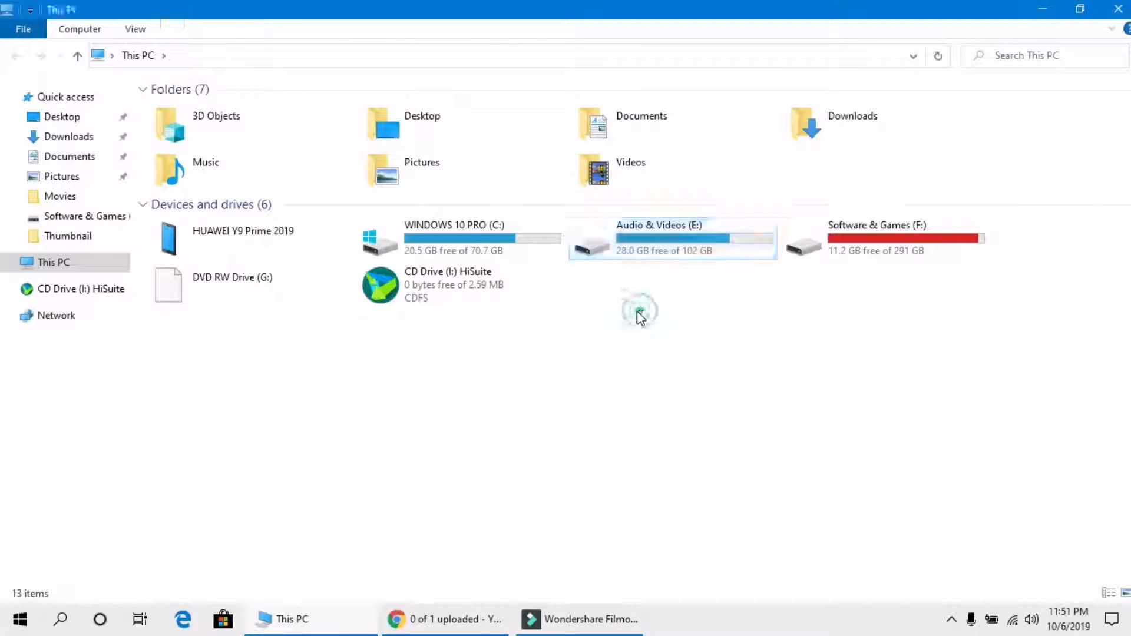
pyautogui.click(1116, 10)
pyautogui.rightClick(437, 224)
pyautogui.click(470, 260)
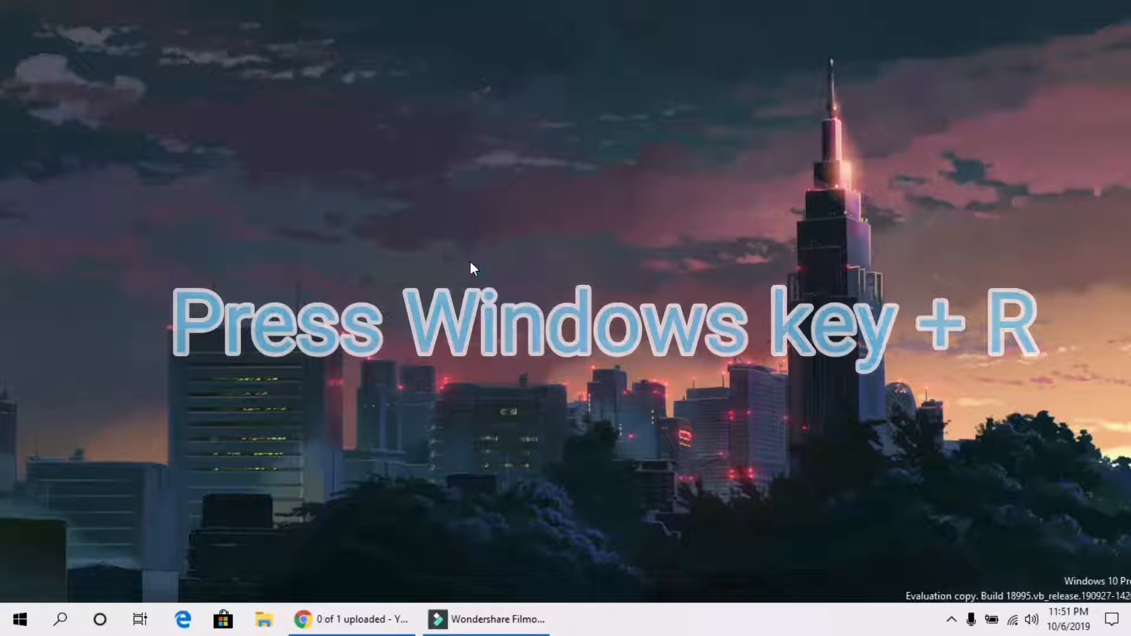
# Open Disk Management by running diskmgmt.msc, and maximize its window.
pyautogui.press('super+r')
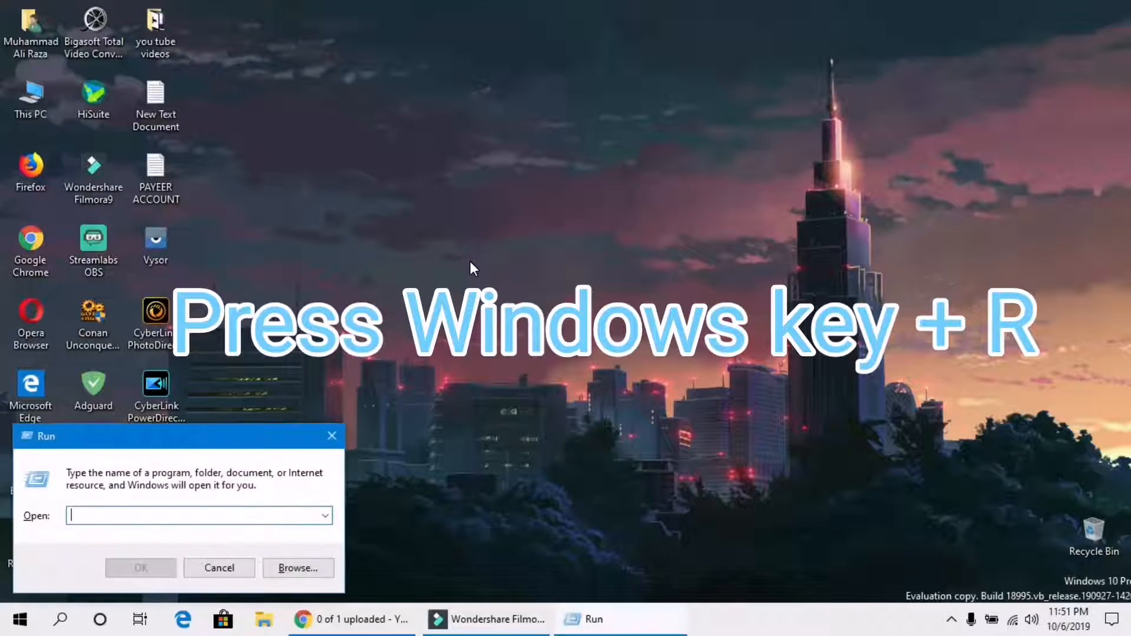
pyautogui.moveTo(169, 442); pyautogui.dragTo(582, 187)
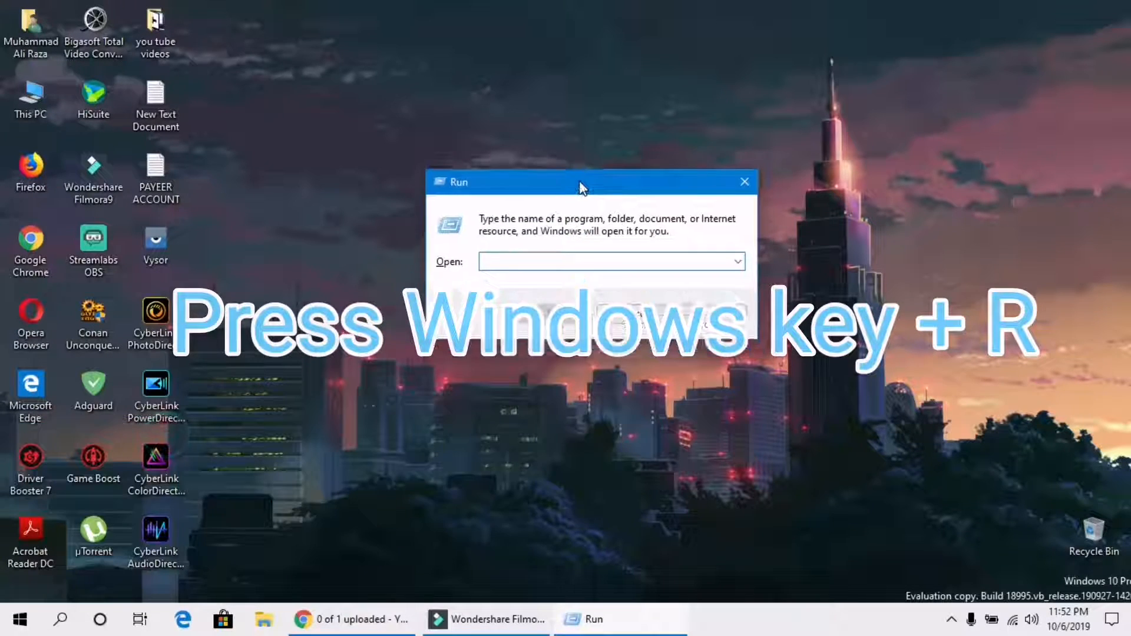
pyautogui.click(513, 259)
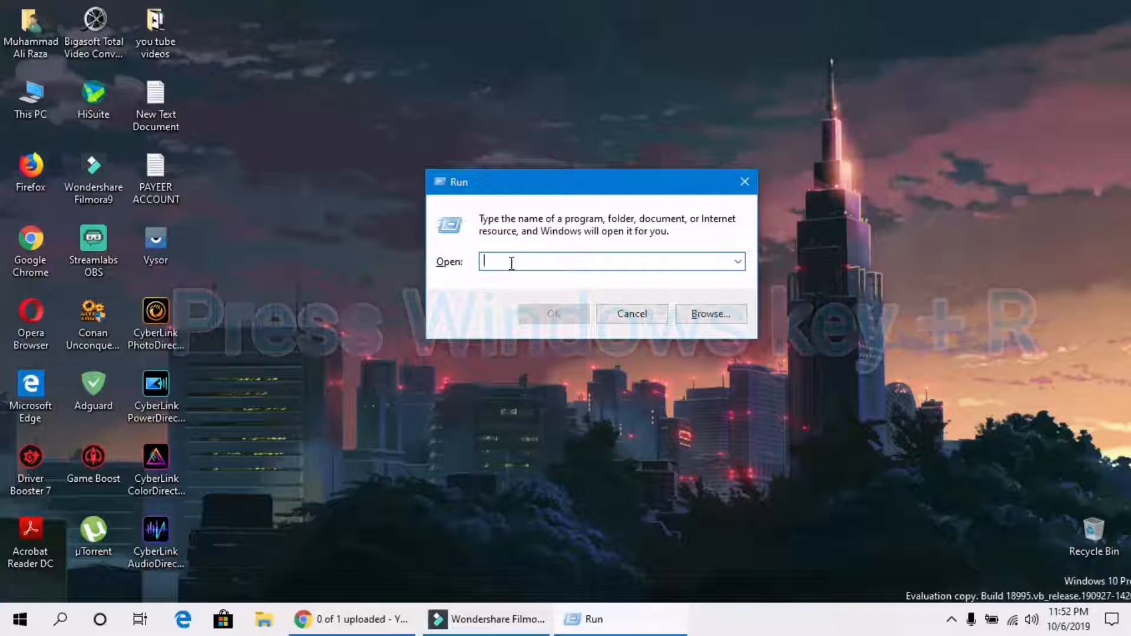
pyautogui.write('di')
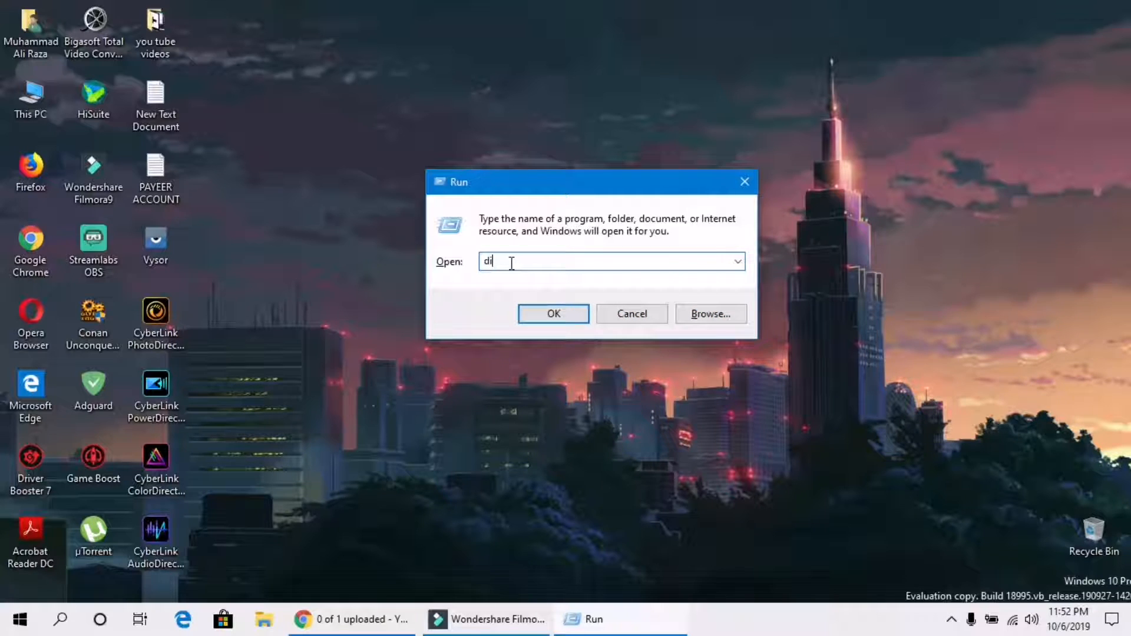
pyautogui.write('skmgm')
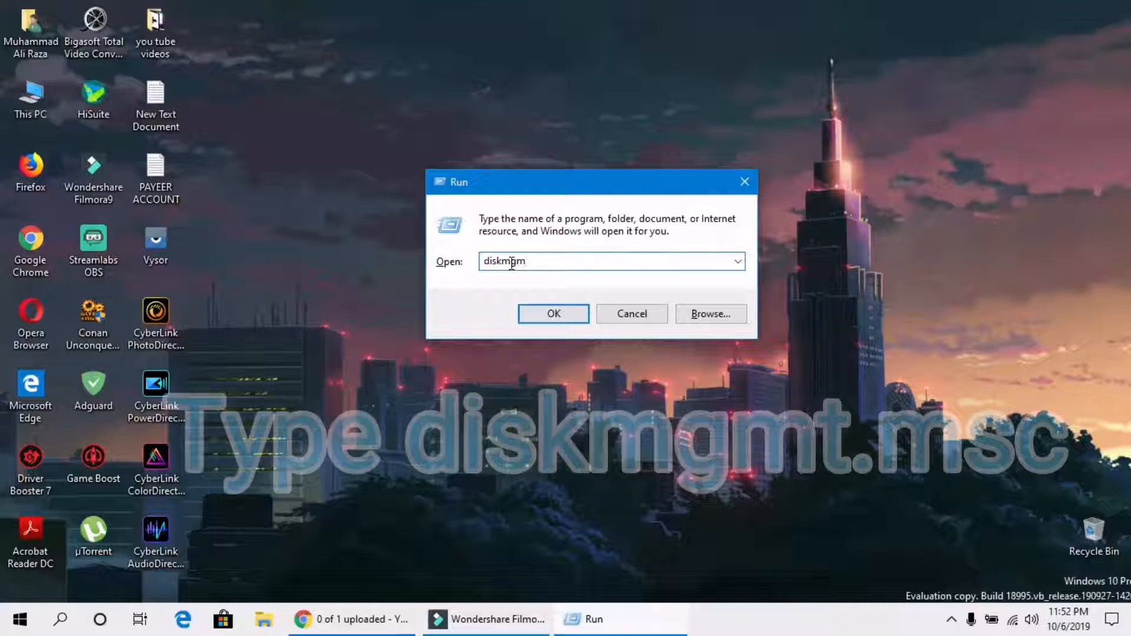
pyautogui.write('t.')
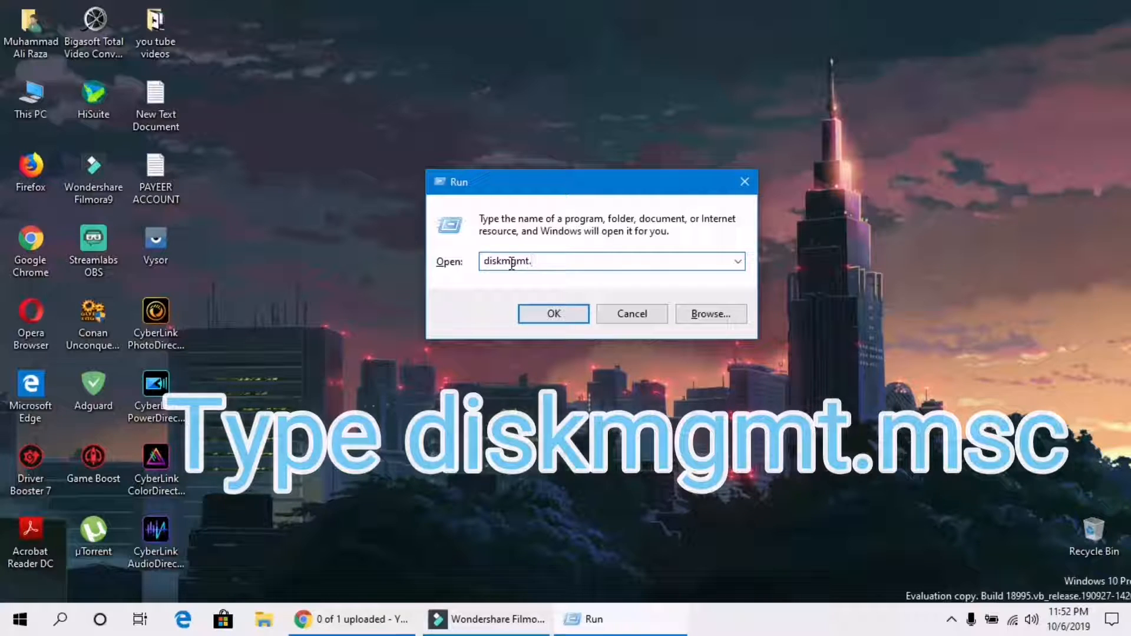
pyautogui.write('msc')
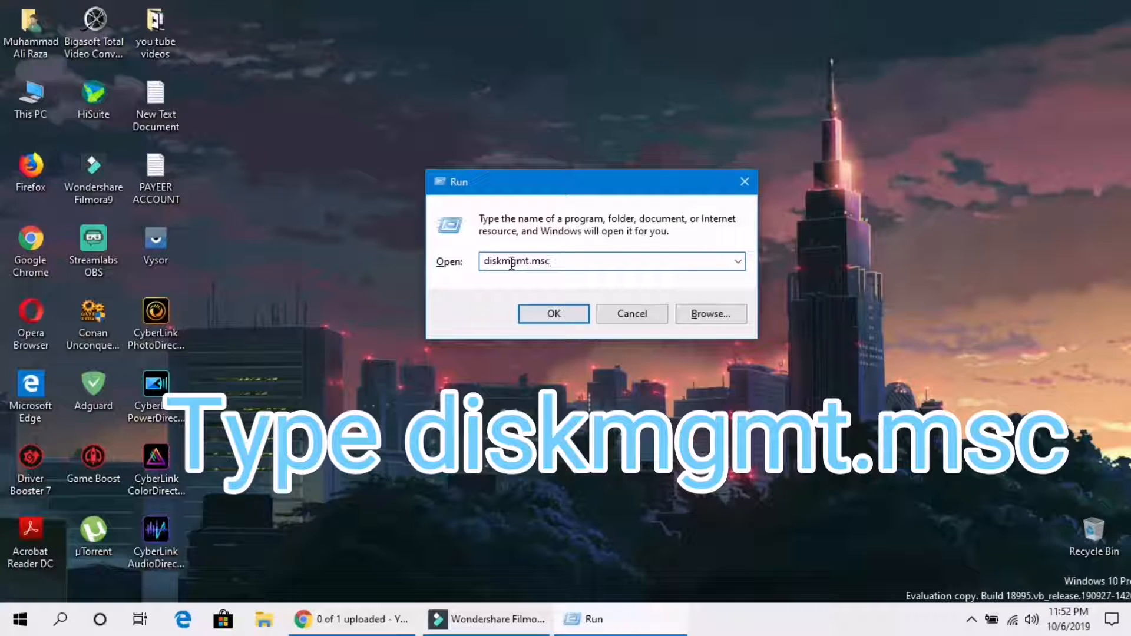
pyautogui.click(543, 316)
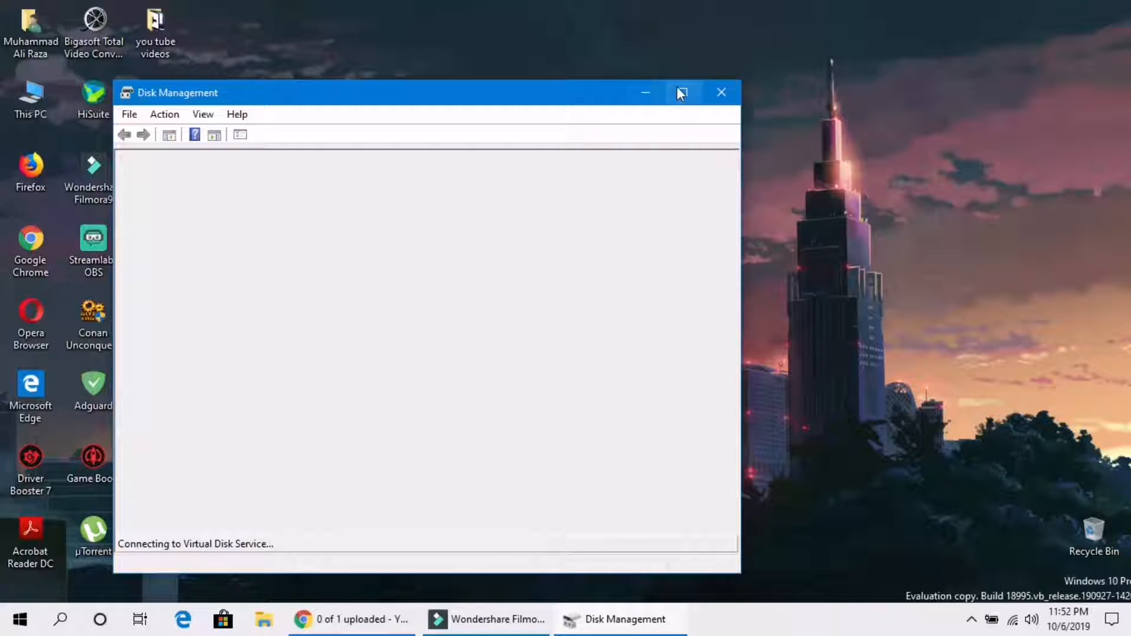
pyautogui.click(684, 93)
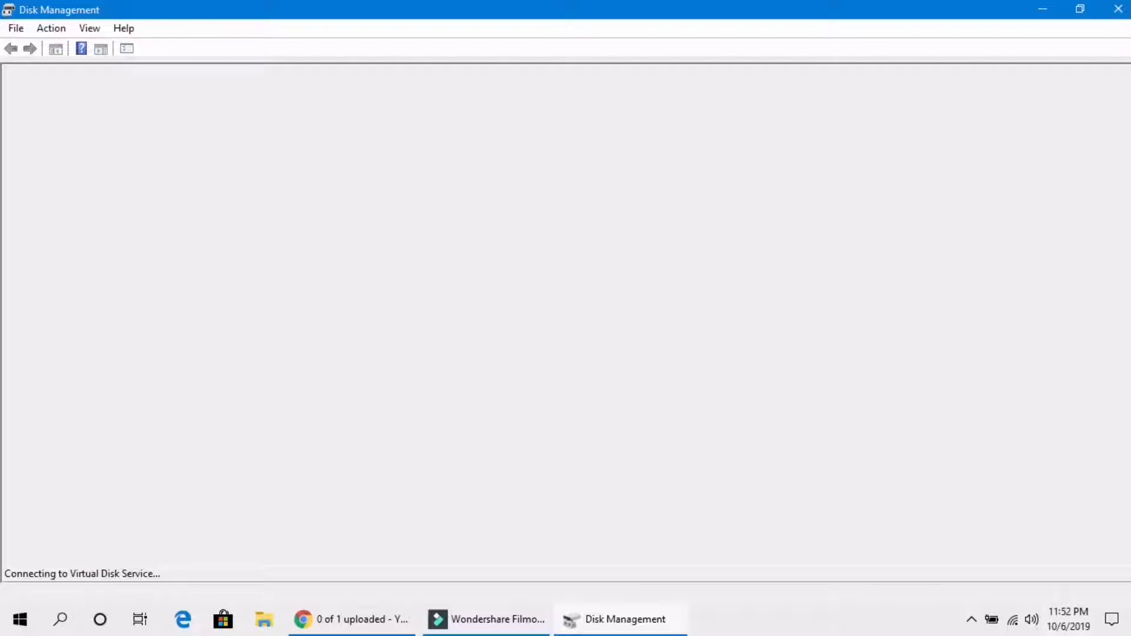
pyautogui.click(972, 621)
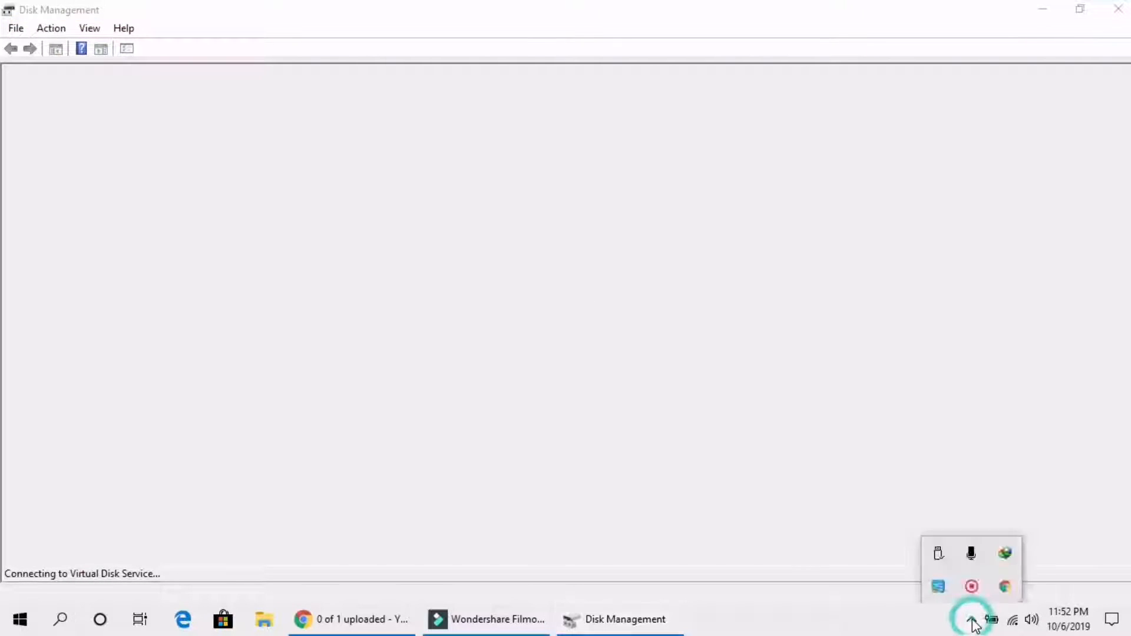
pyautogui.rightClick(971, 591)
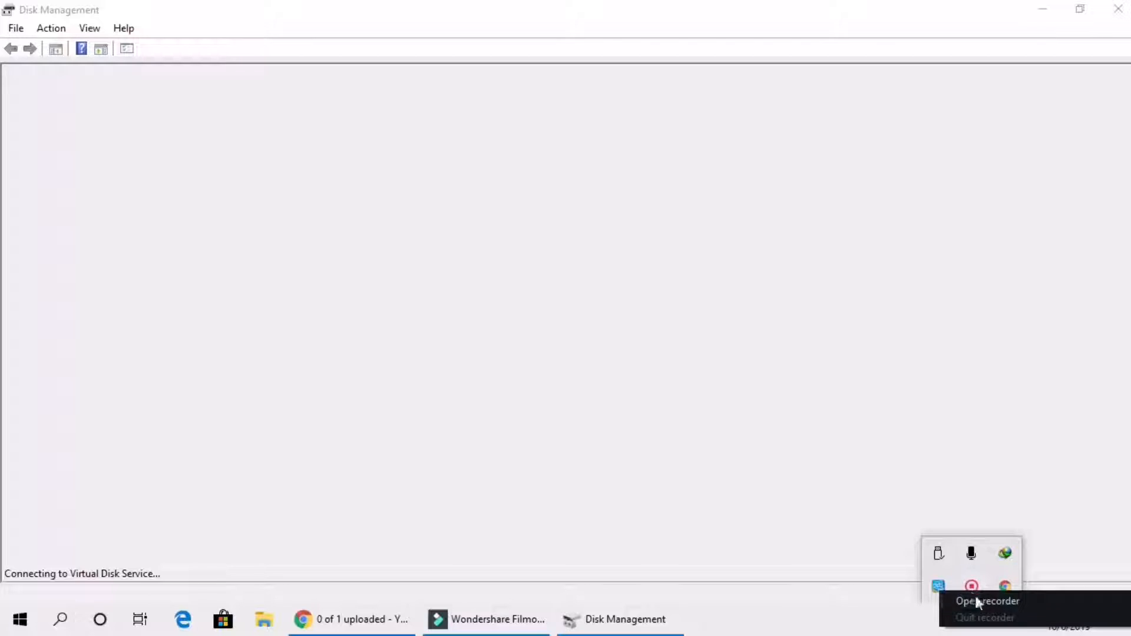
pyautogui.click(981, 603)
pyautogui.click(913, 586)
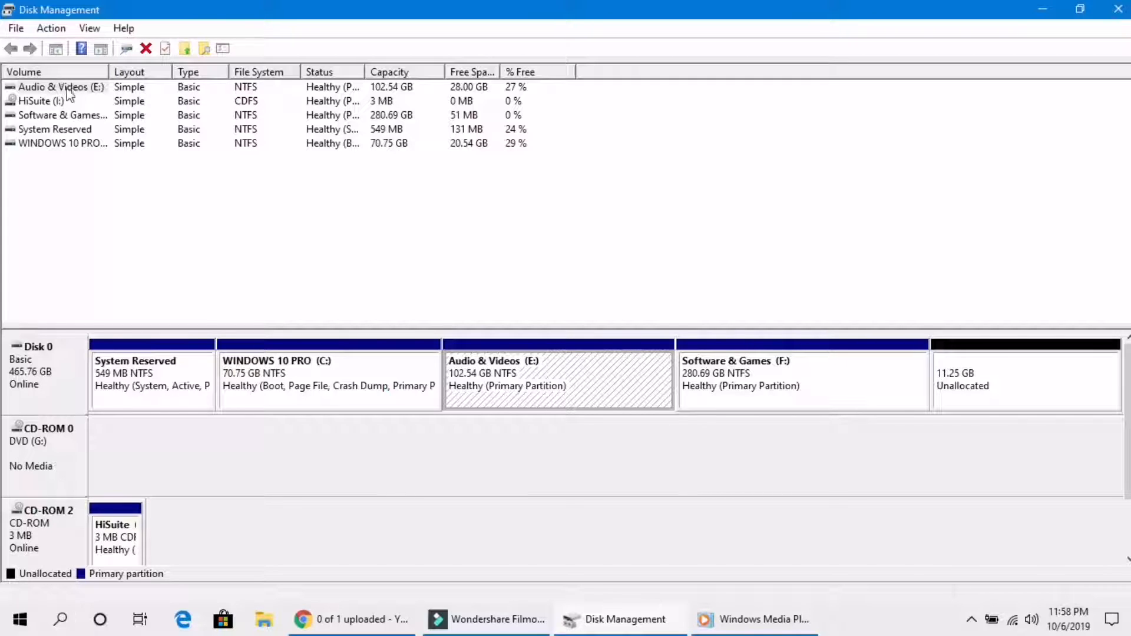
# Select the Audio & Videos (E:) volume and widen the Volume column to fit the full volume names.
pyautogui.click(91, 93)
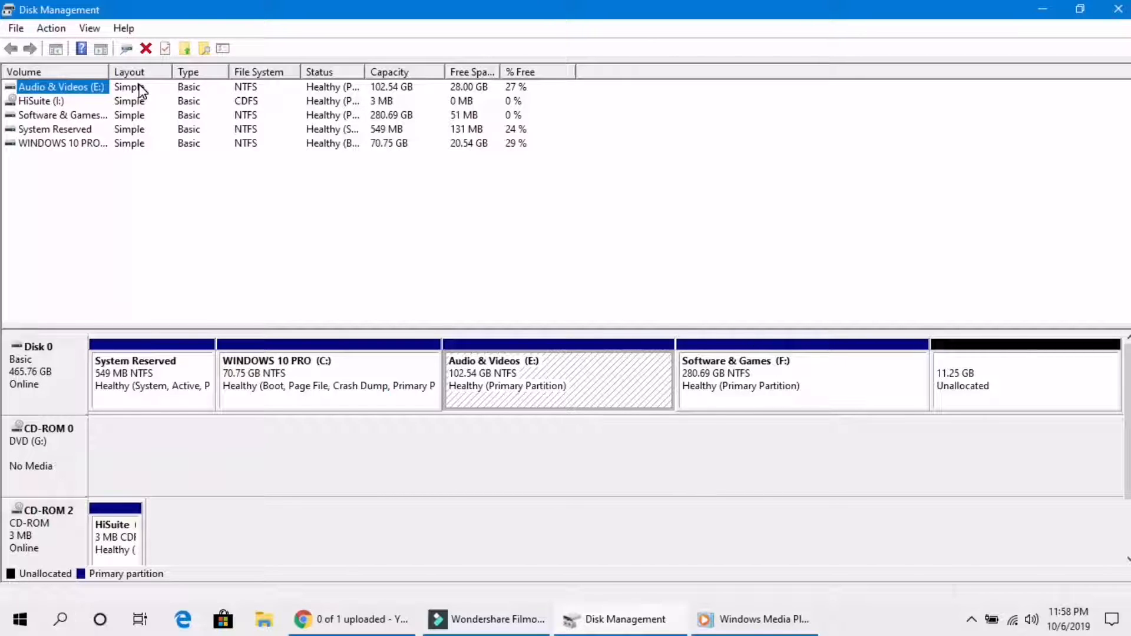
pyautogui.click(109, 96)
pyautogui.click(97, 89)
pyautogui.moveTo(109, 72); pyautogui.dragTo(235, 83)
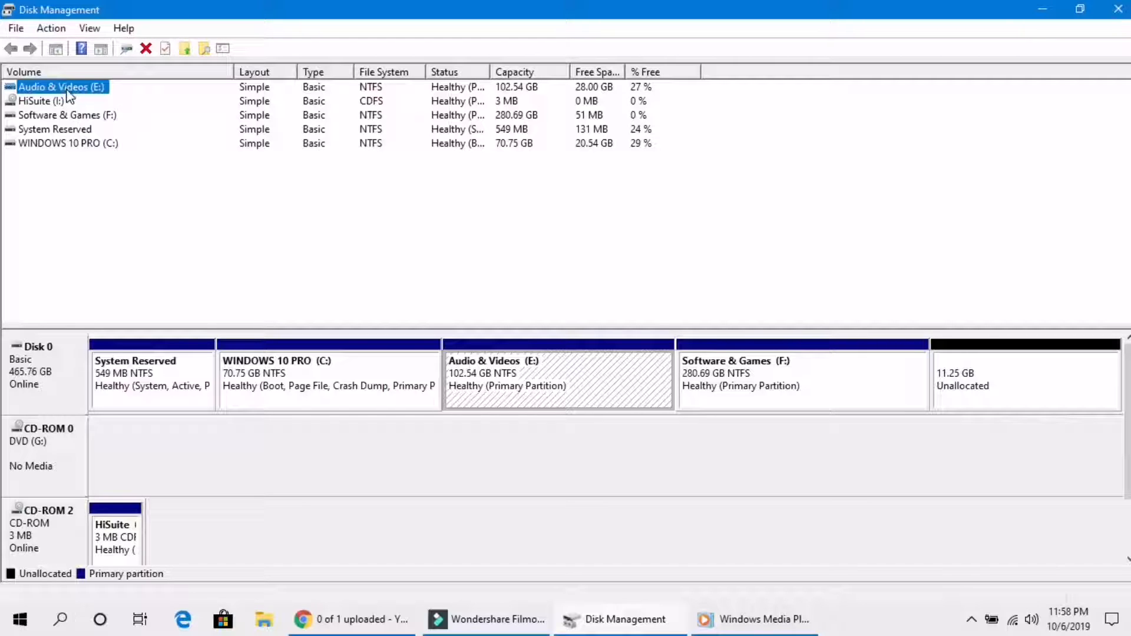
# Shrink the Audio & Videos (E:) volume by 20000 MB.
pyautogui.click(511, 381)
pyautogui.rightClick(510, 381)
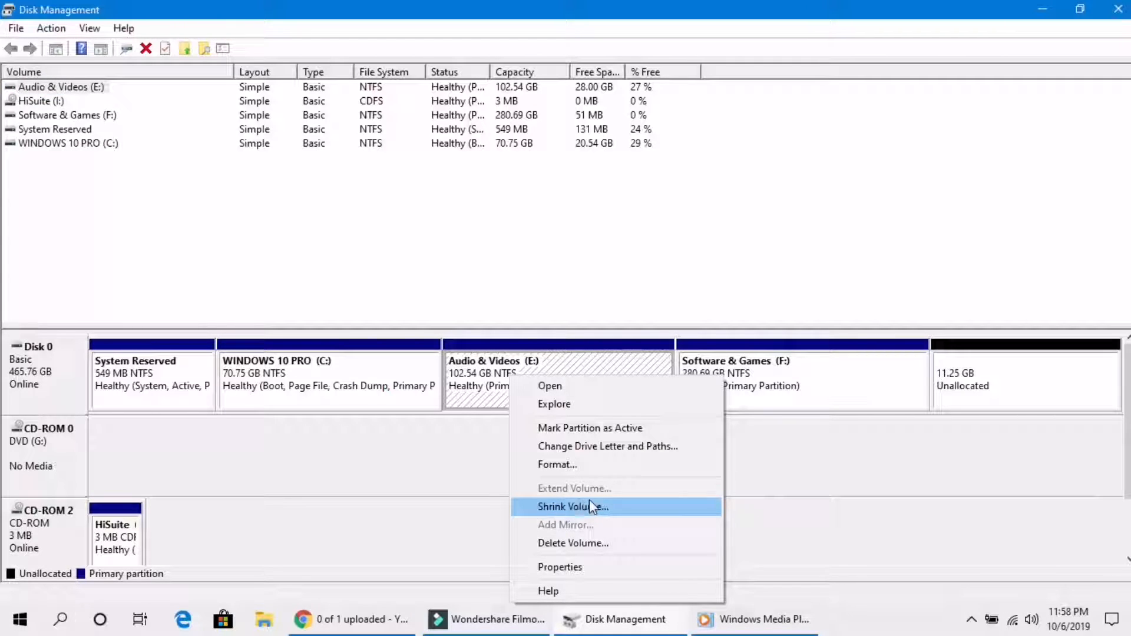
pyautogui.click(565, 507)
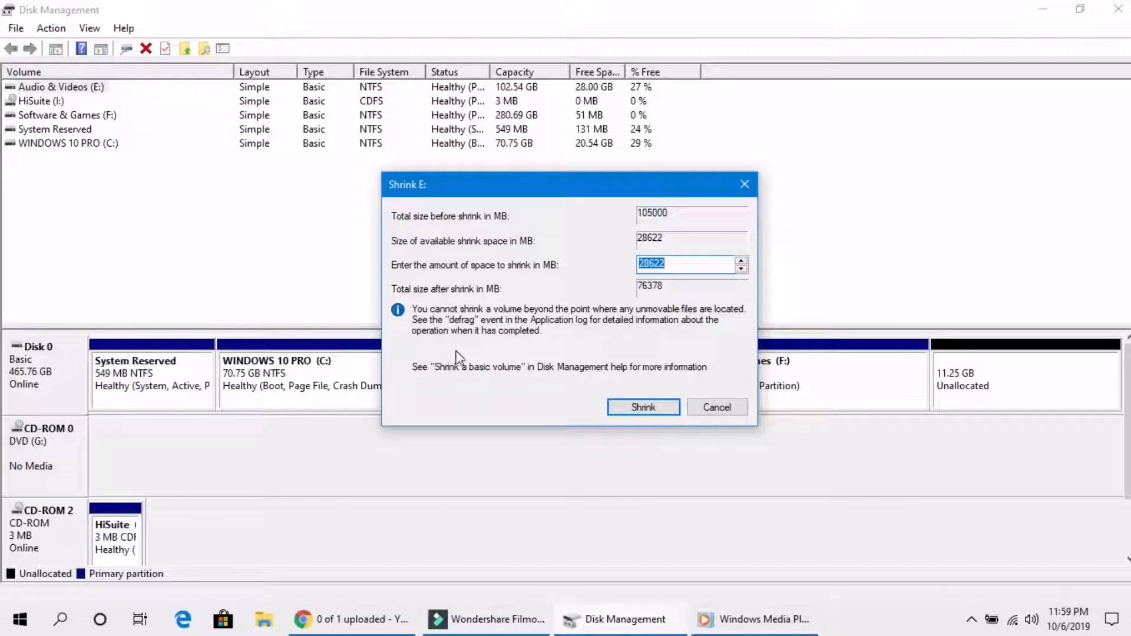
pyautogui.click(679, 260)
pyautogui.moveTo(672, 263); pyautogui.dragTo(625, 262)
pyautogui.write('2')
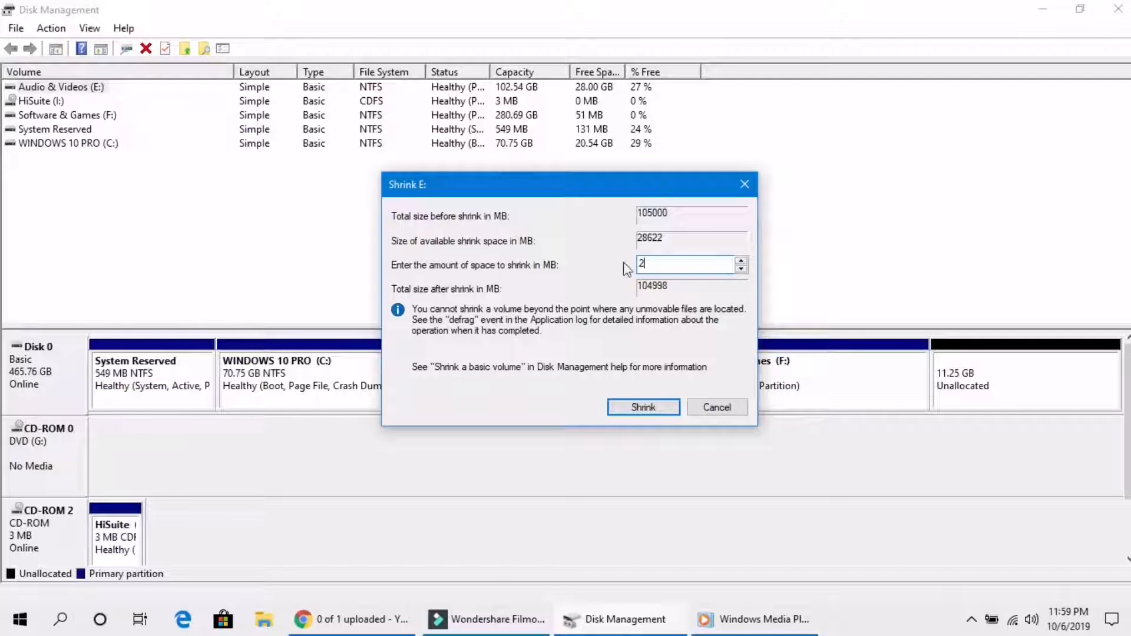
pyautogui.write('0000')
pyautogui.click(638, 409)
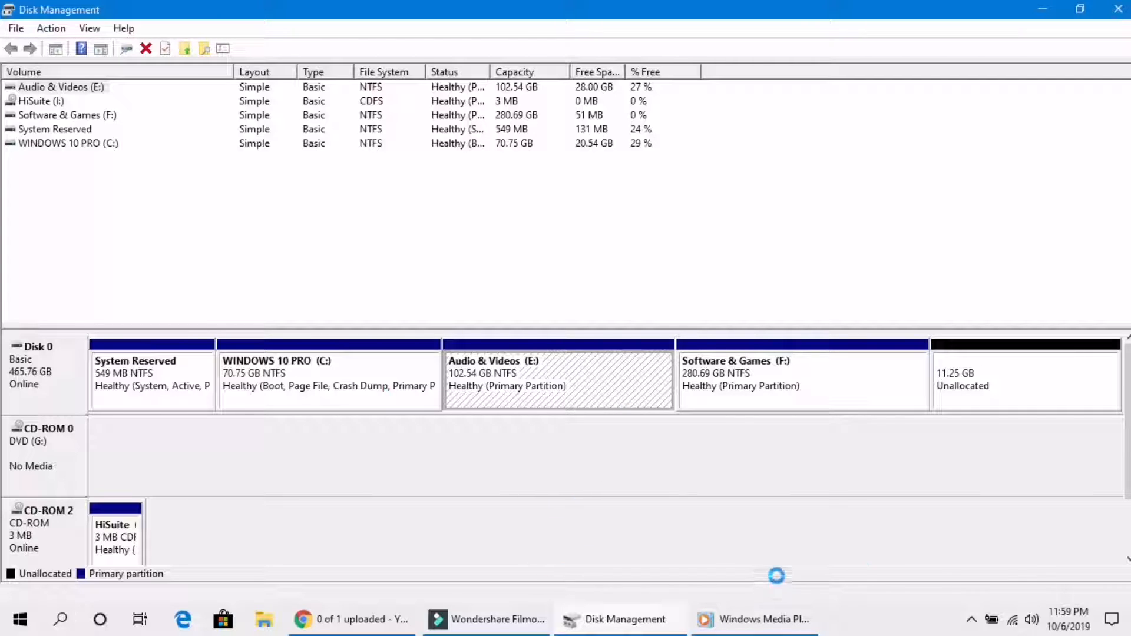
pyautogui.click(972, 619)
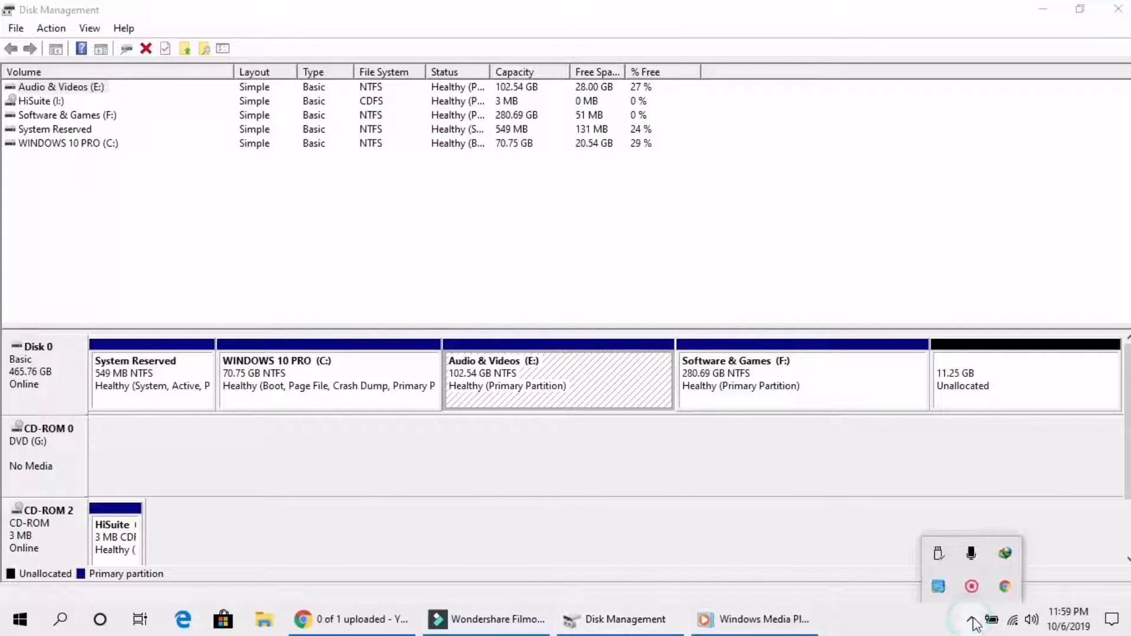
pyautogui.click(973, 597)
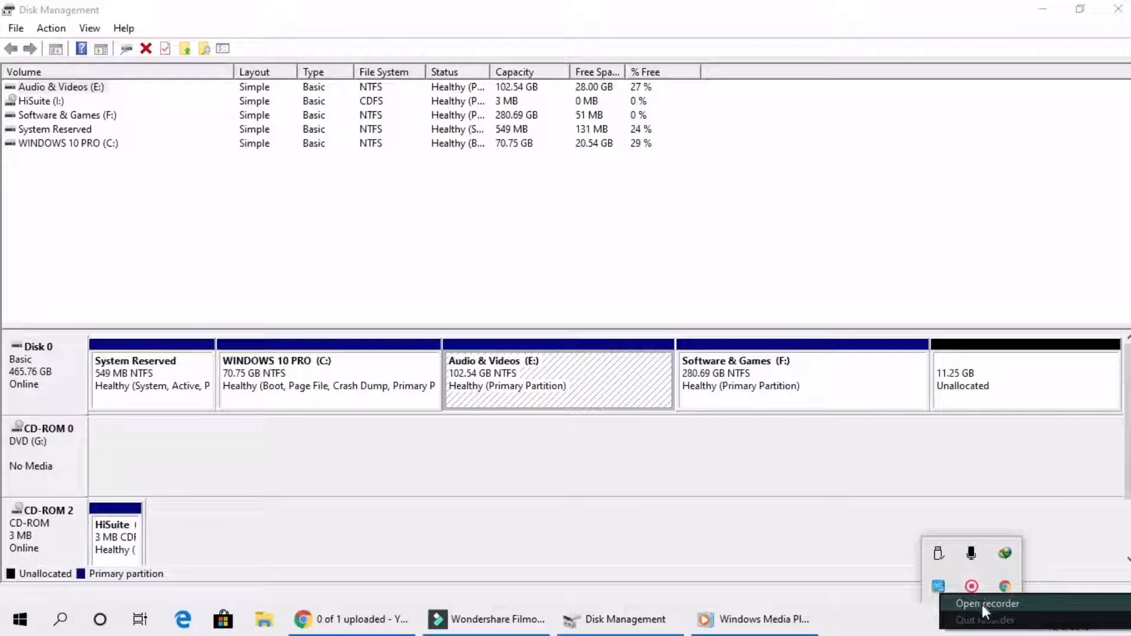
pyautogui.click(982, 605)
pyautogui.click(934, 595)
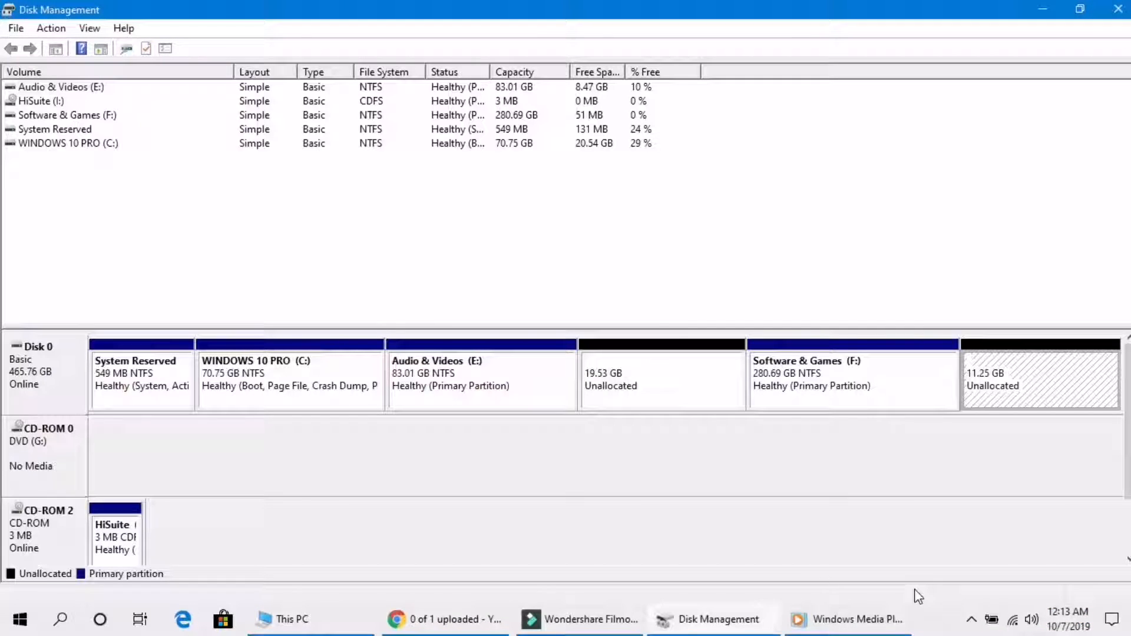
# Set up a new simple volume using all of the 19.53 GB unallocated space, with drive letter P.
pyautogui.rightClick(624, 382)
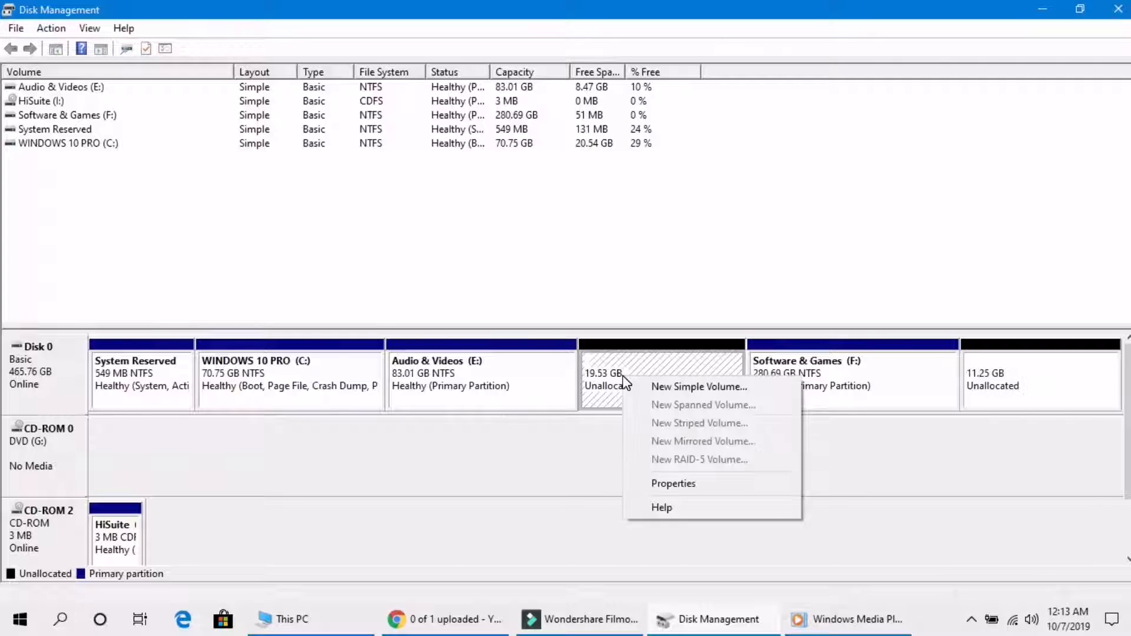
pyautogui.click(699, 389)
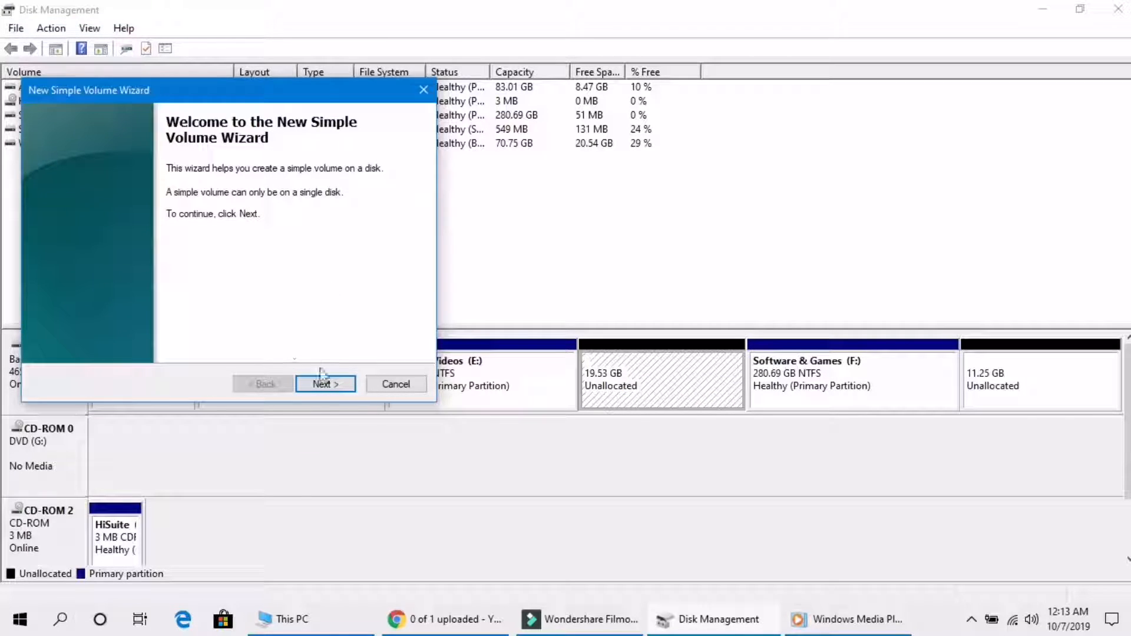
pyautogui.click(322, 389)
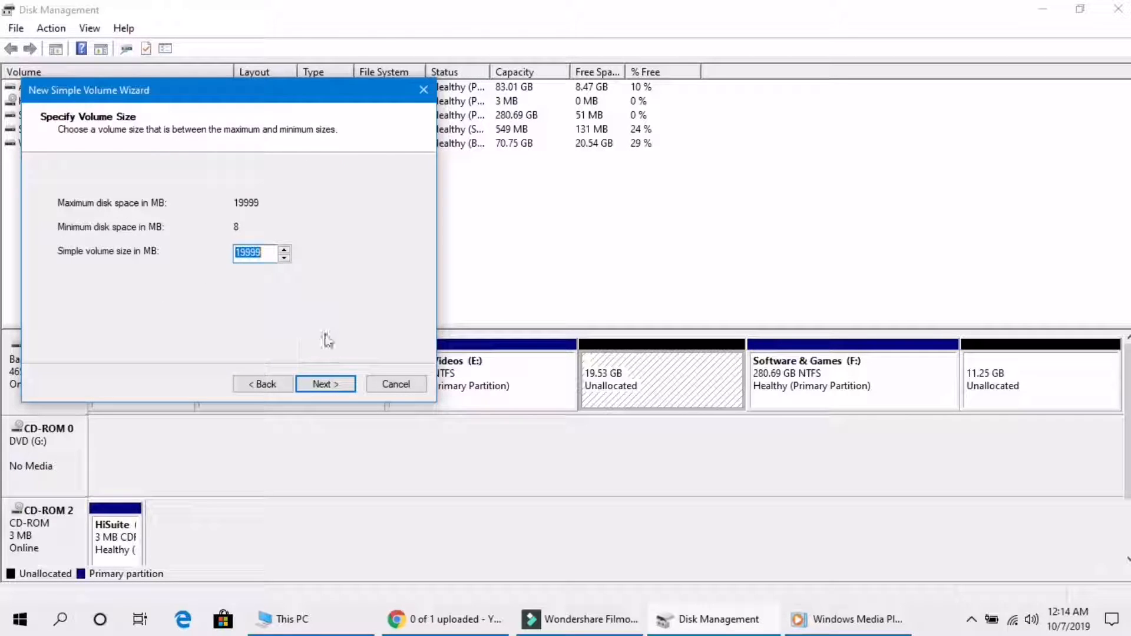
pyautogui.click(324, 383)
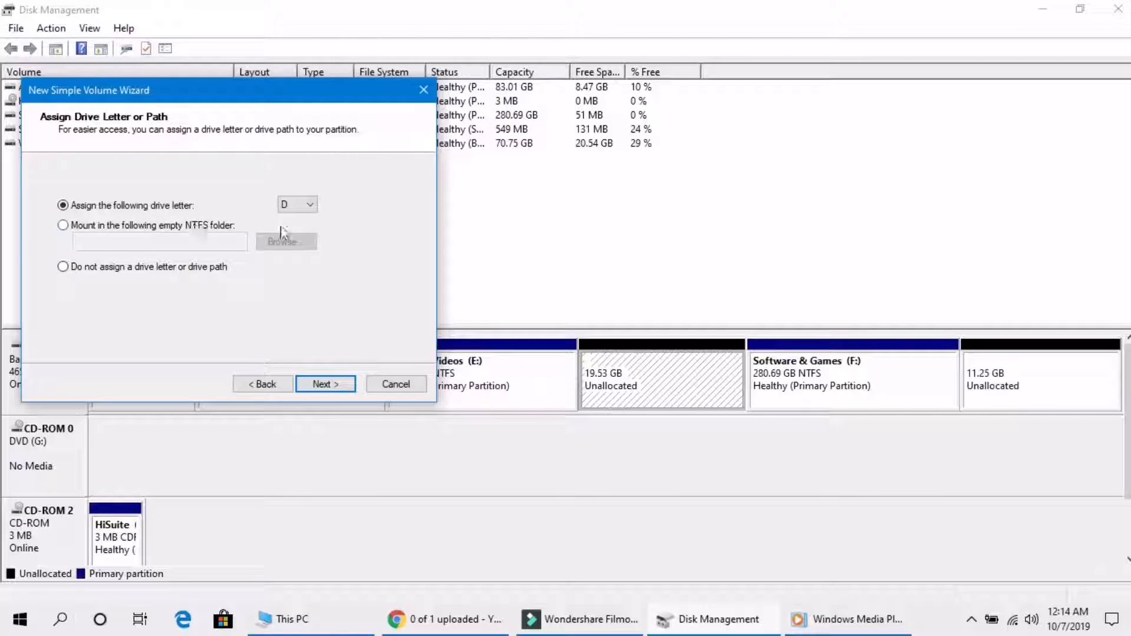
pyautogui.click(303, 216)
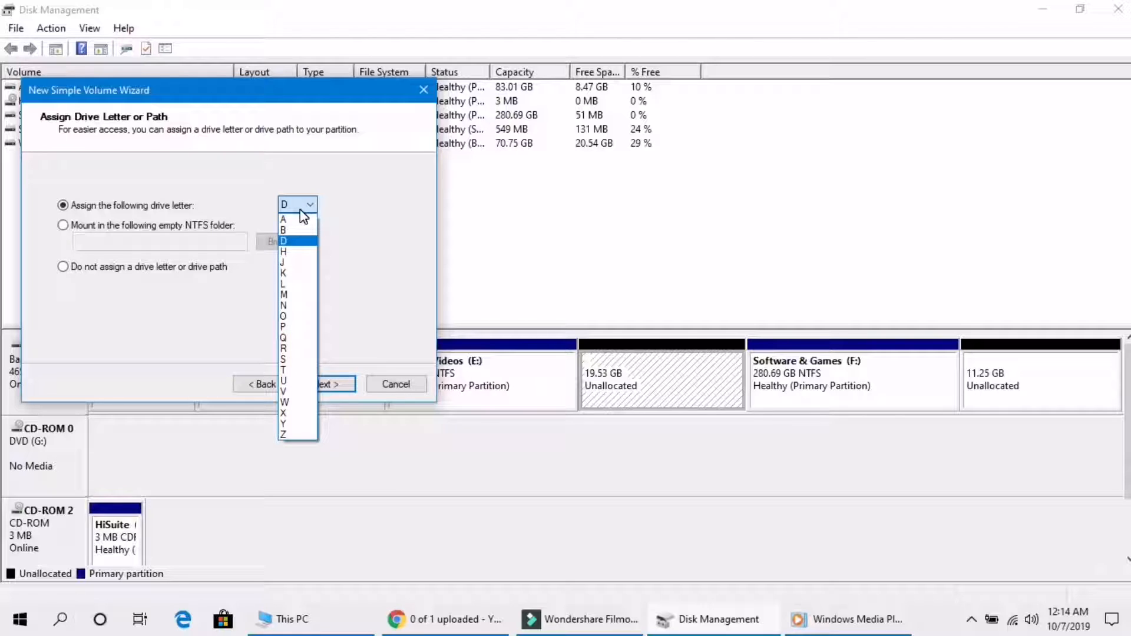
pyautogui.click(285, 327)
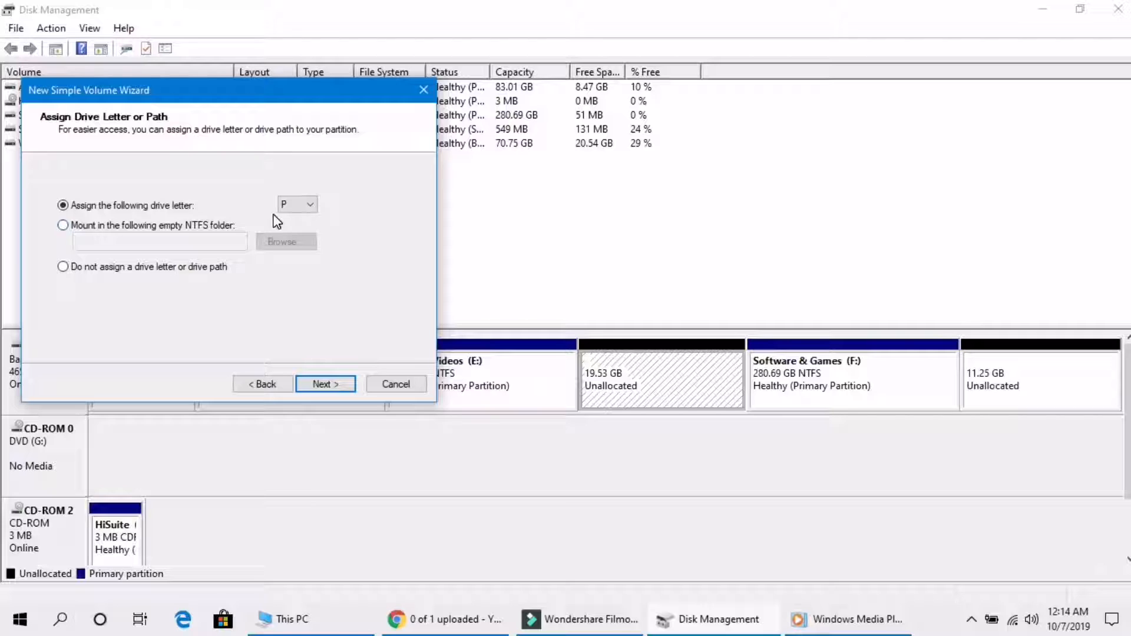
pyautogui.click(323, 385)
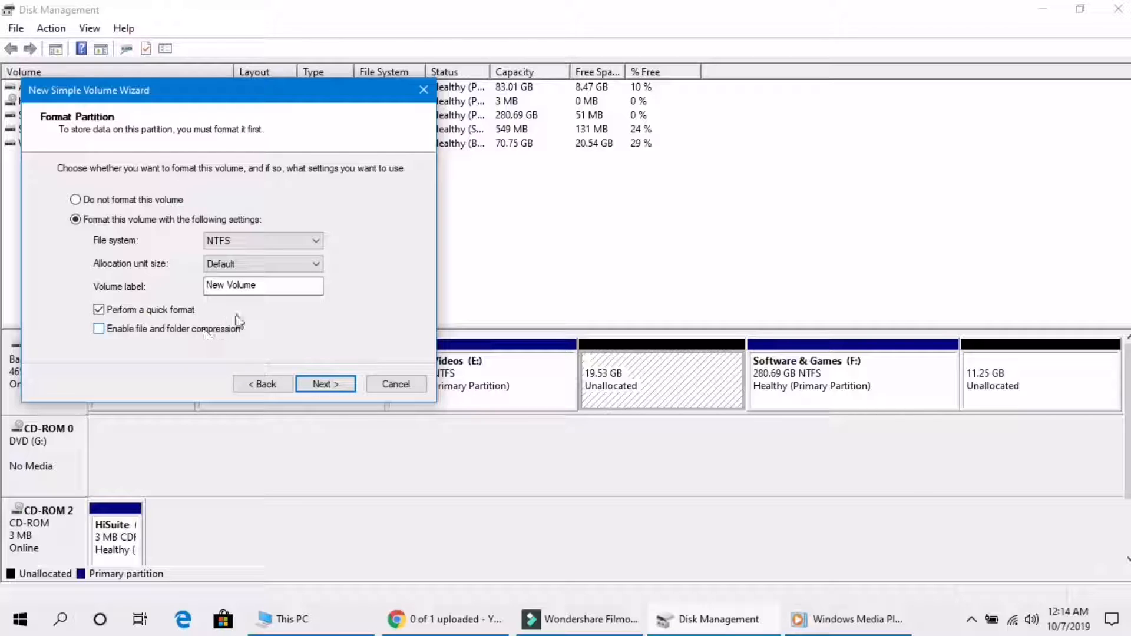
# Keep the default NTFS quick format for the new volume, finish the wizard and accept the conversion to a dynamic disk.
pyautogui.click(322, 386)
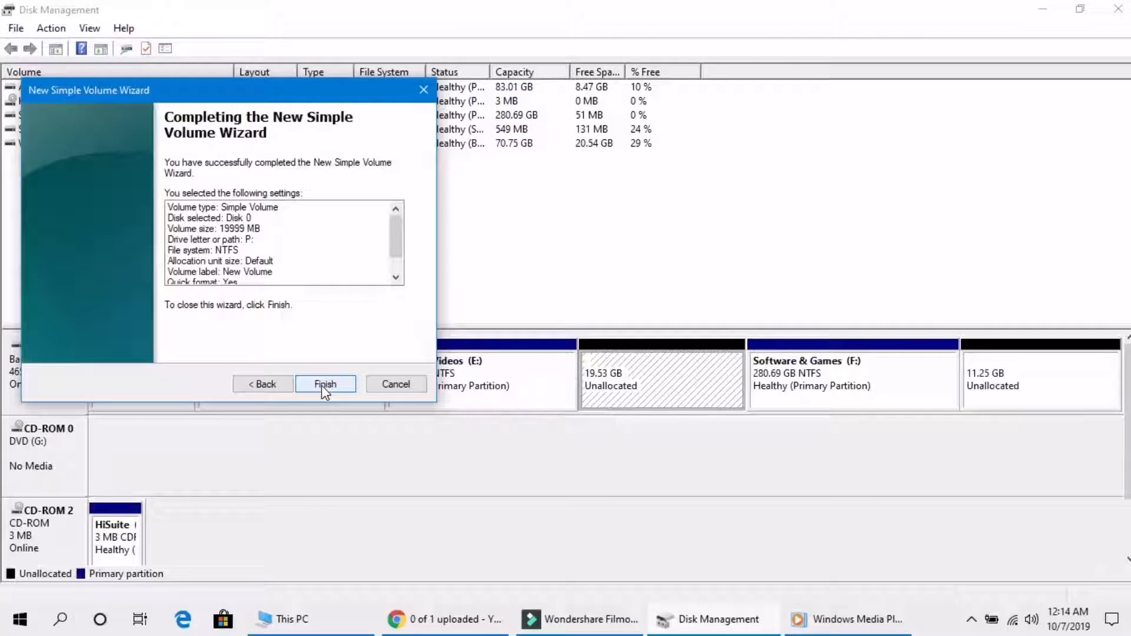
pyautogui.click(324, 388)
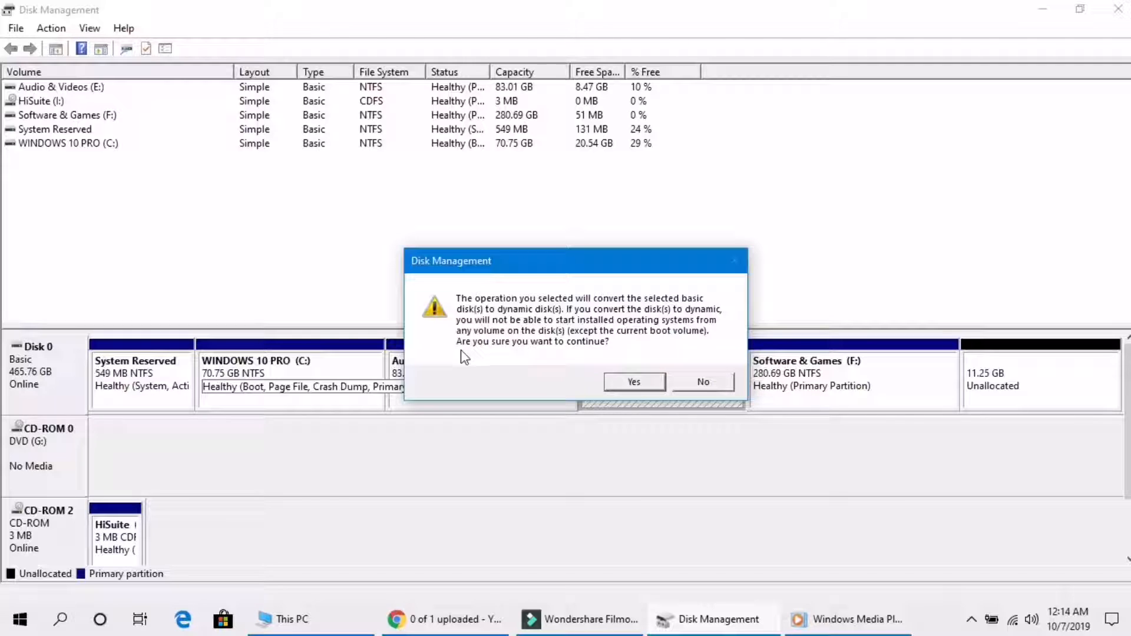
pyautogui.click(625, 381)
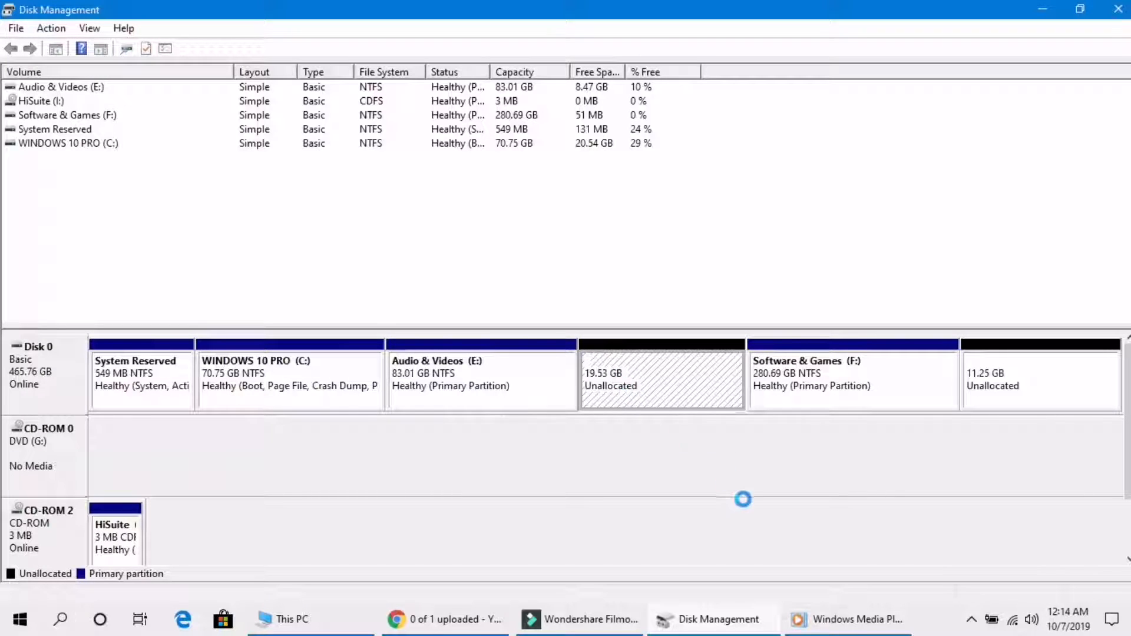
pyautogui.click(973, 621)
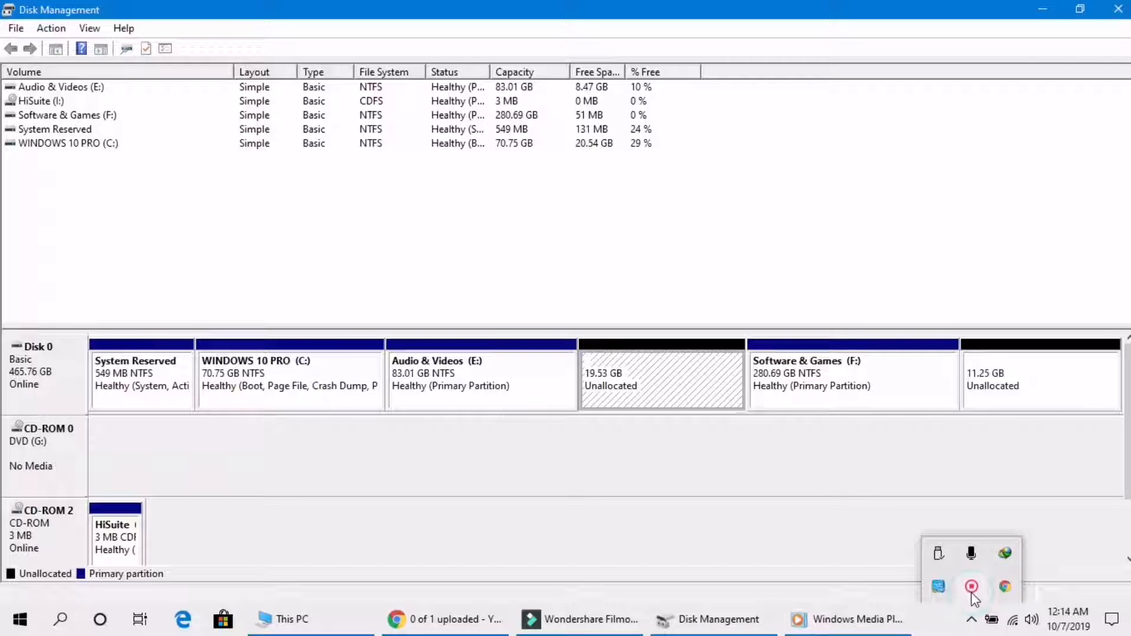
pyautogui.rightClick(973, 589)
pyautogui.click(981, 603)
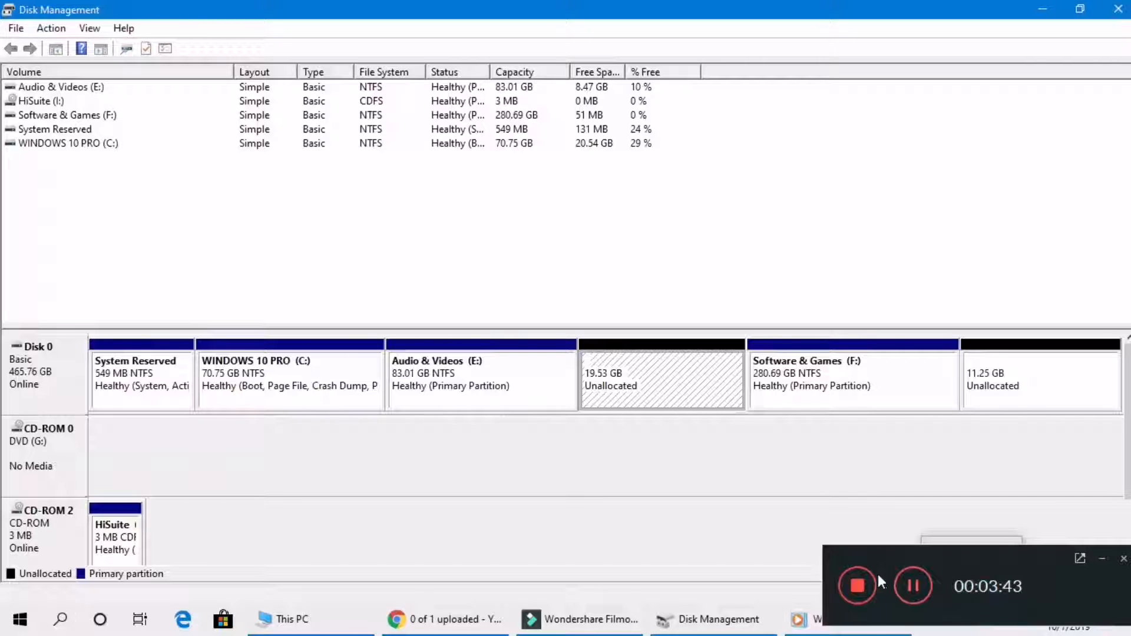
pyautogui.click(917, 593)
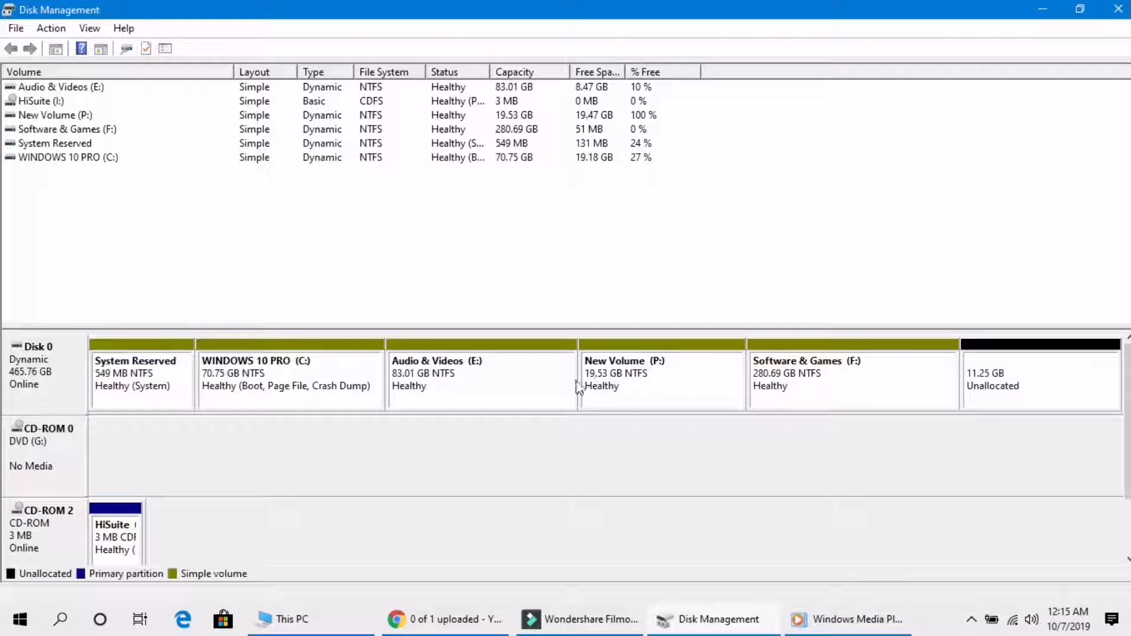
# Switch to This PC in File Explorer, open New Volume (P:) to check its contents, and return to the drive list.
pyautogui.click(306, 628)
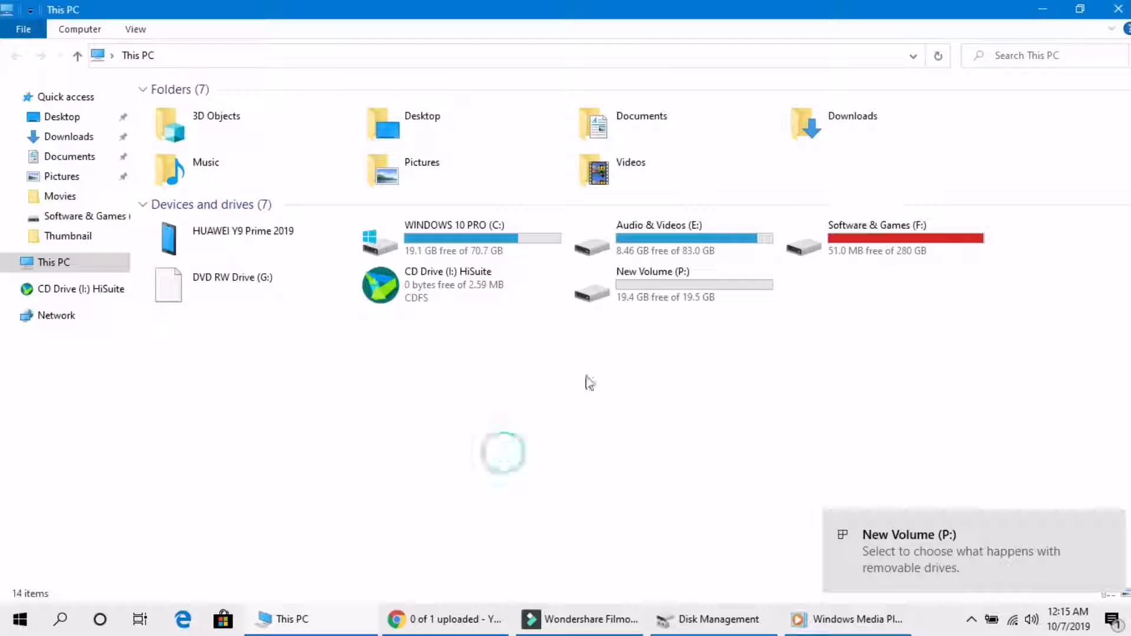
pyautogui.doubleClick(660, 300)
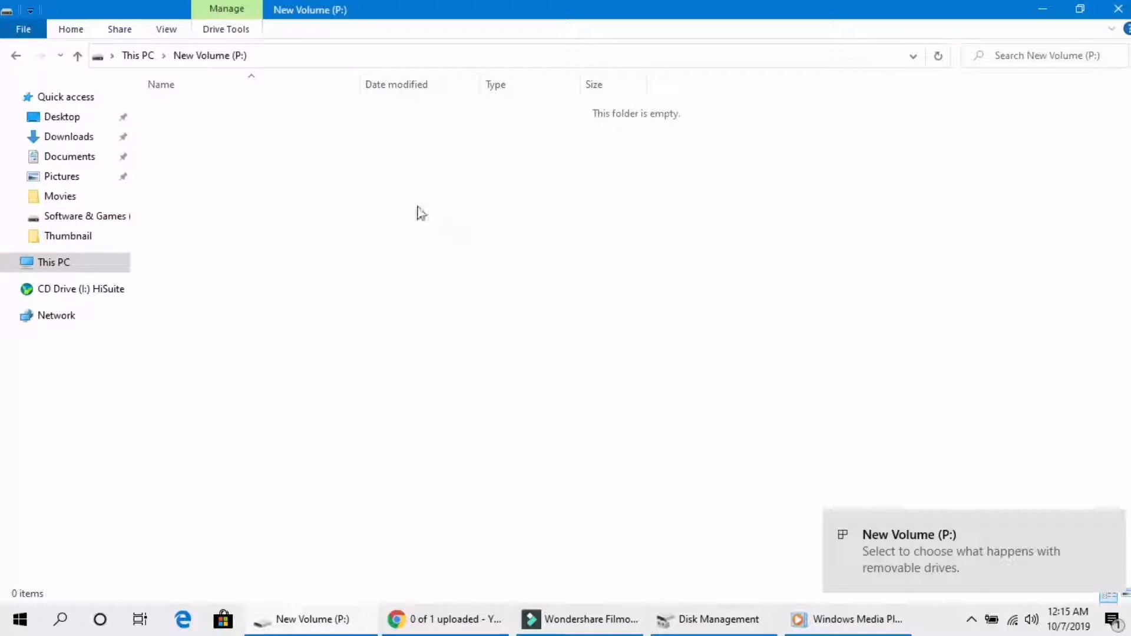
pyautogui.click(15, 59)
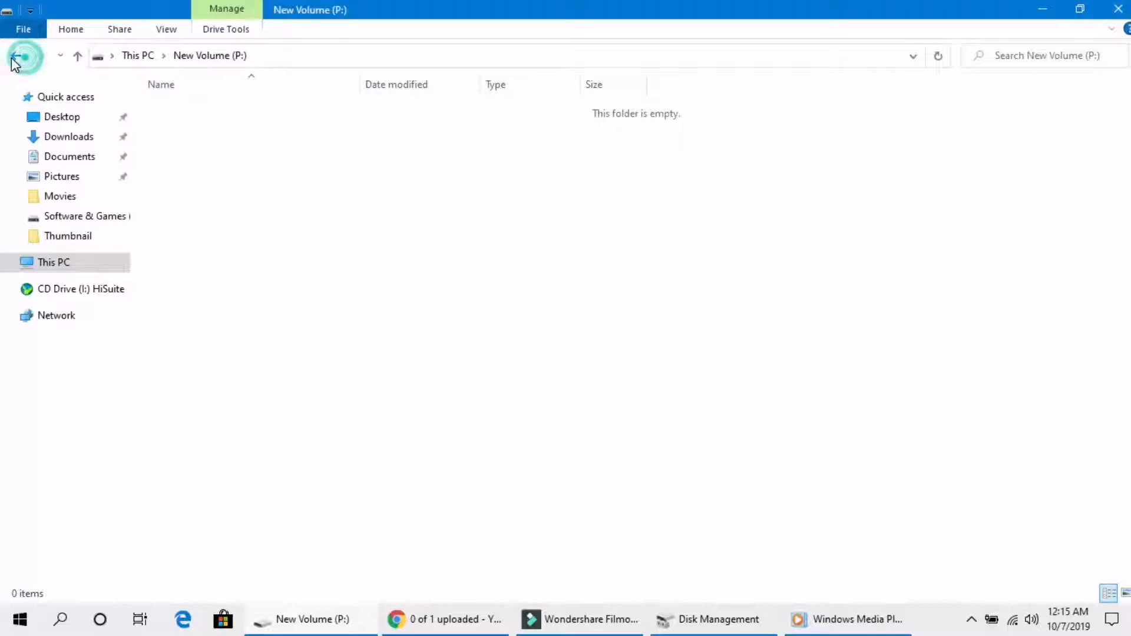